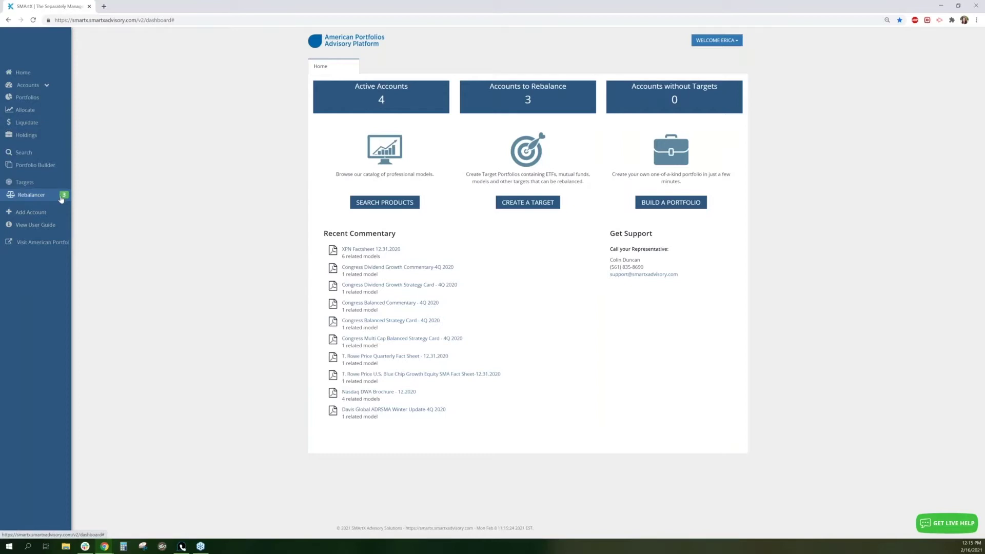
View the list of accounts to rebalance and return to the dashboard.
left_click(509, 96)
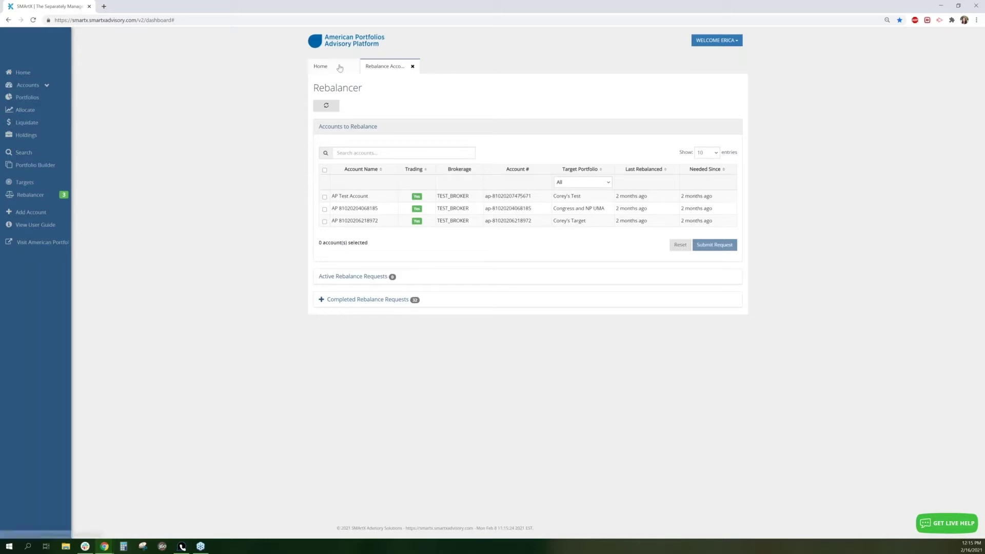
left_click(413, 68)
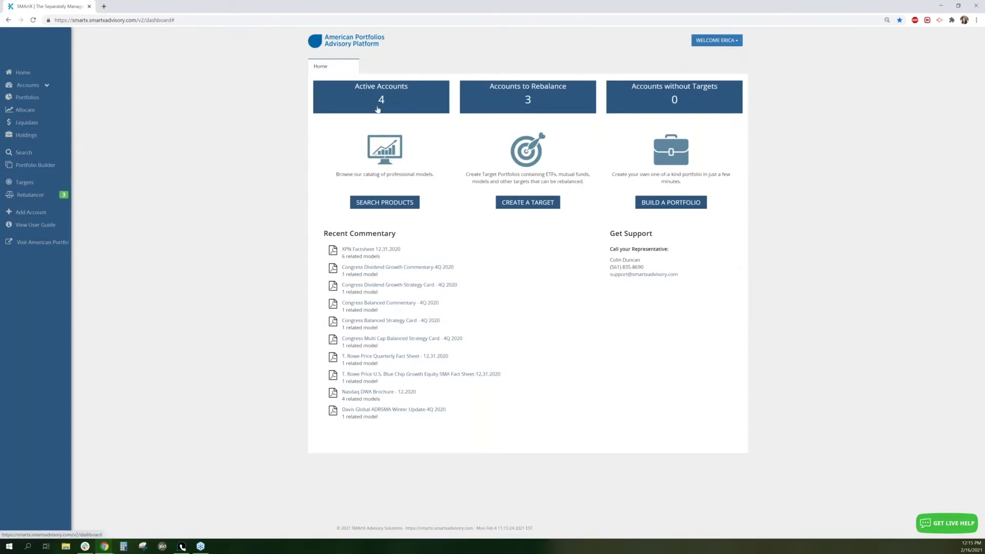
Open the active account that has no target and quick-assign the AP Test target to it, confirming the assignment.
left_click(378, 109)
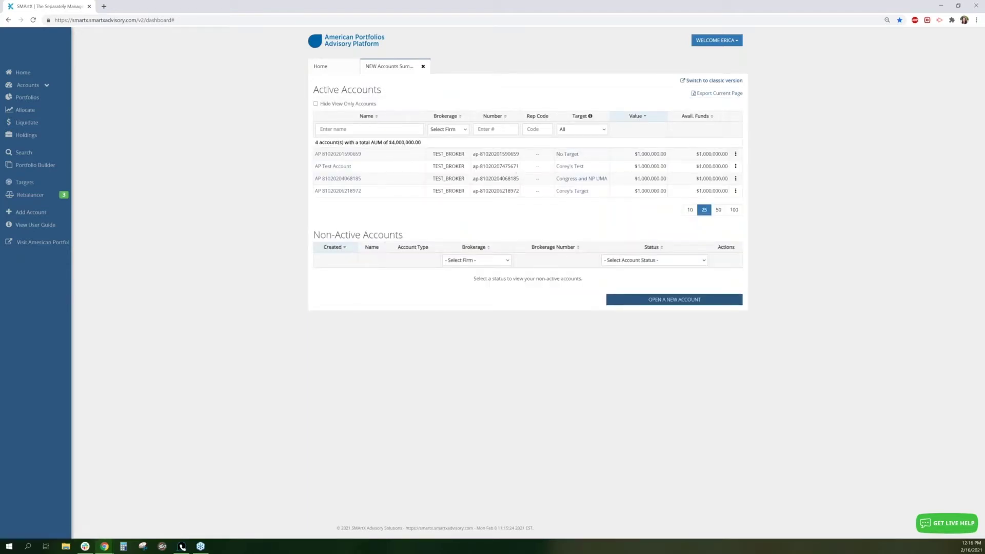
left_click(357, 156)
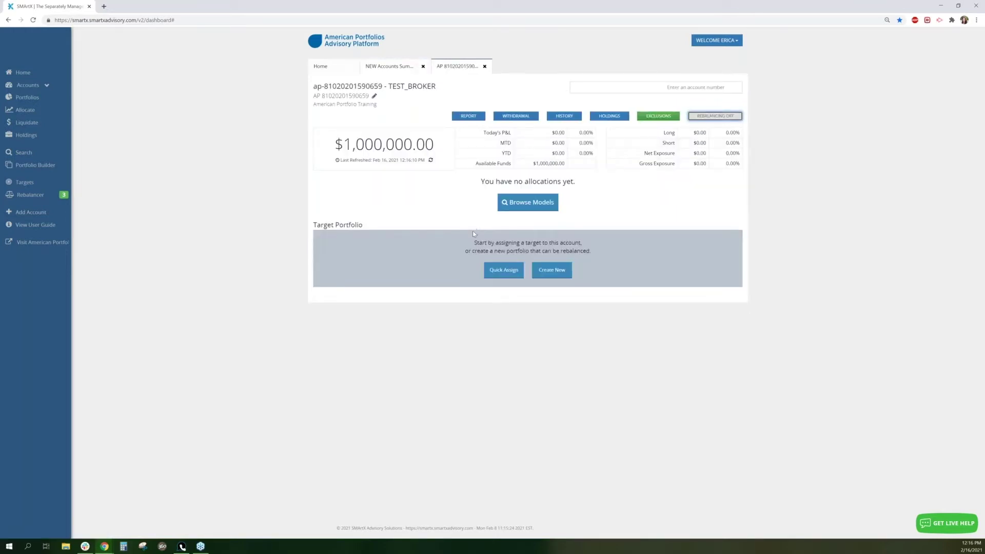
left_click(515, 271)
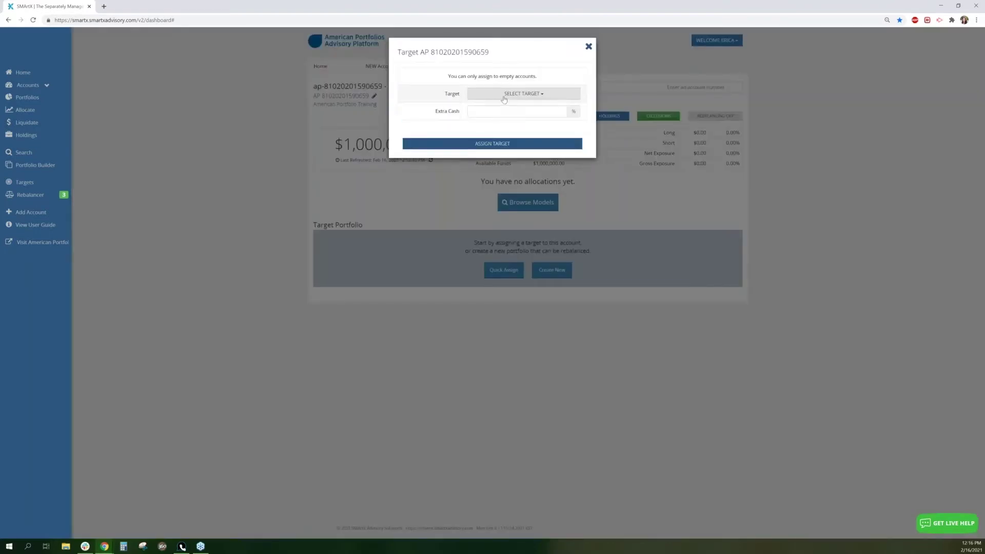
left_click(504, 99)
key("Down")
key("Return")
left_click(498, 145)
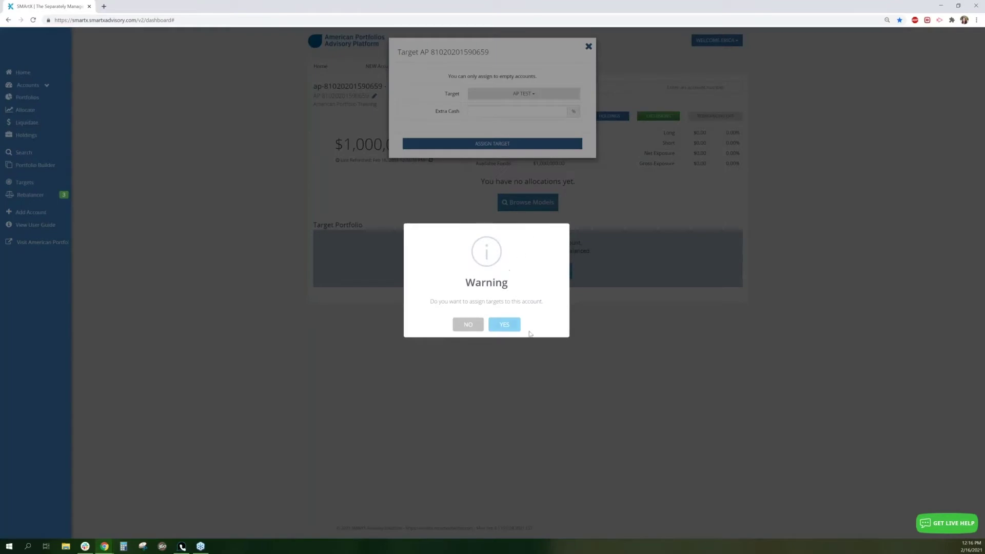
left_click(505, 325)
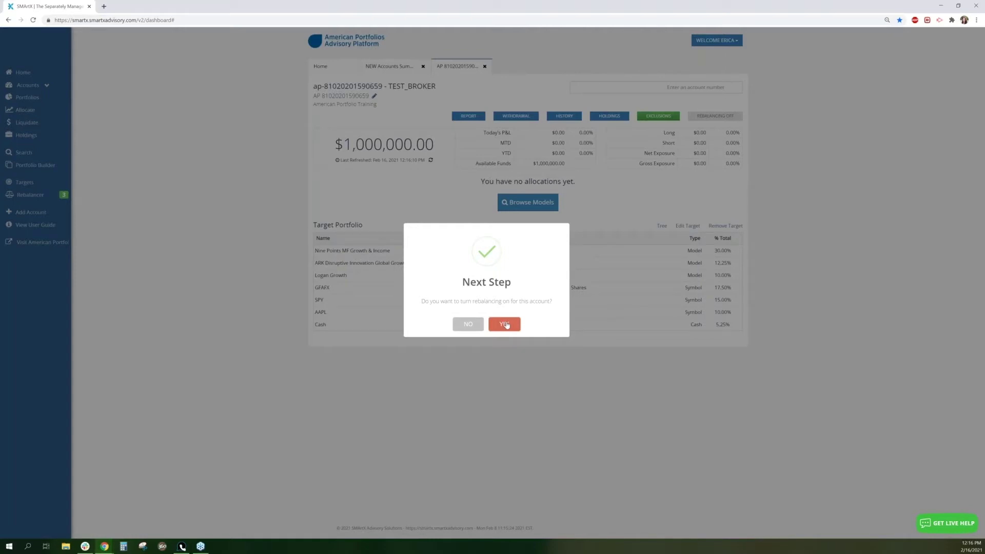
Turn rebalancing on for the account and proceed to rebalance it.
left_click(508, 325)
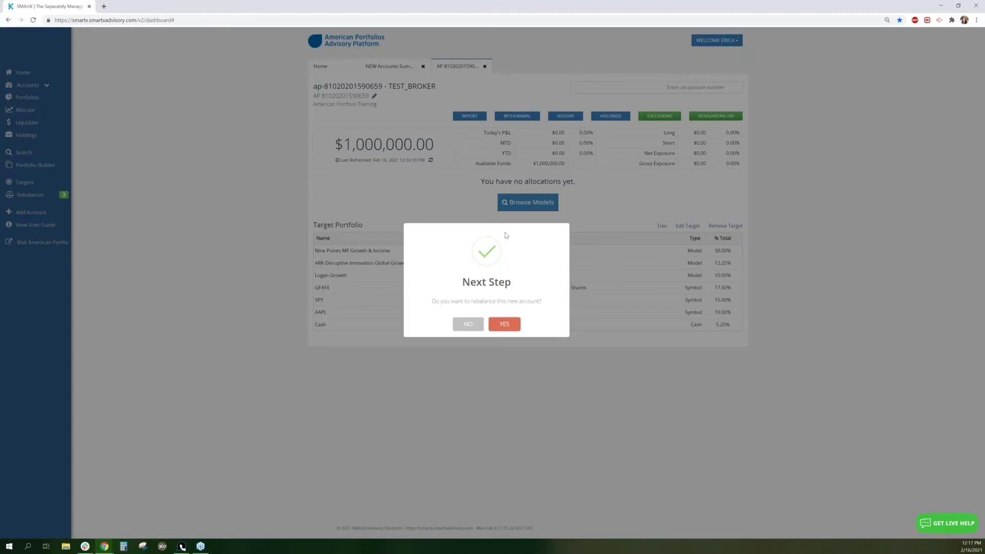
left_click(505, 324)
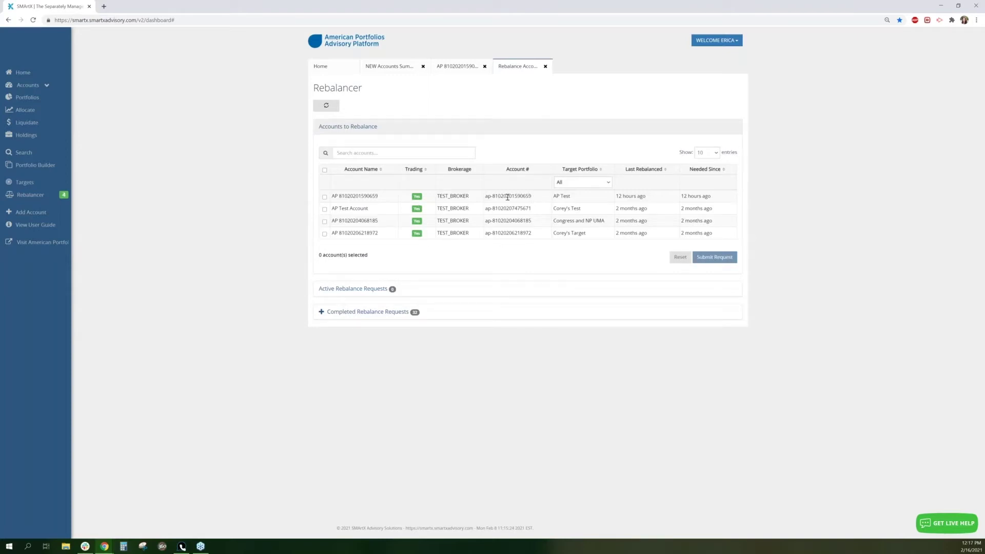
Try selecting the AP Test target's account and all accounts to rebalance, and clear the whole selection.
left_click(324, 197)
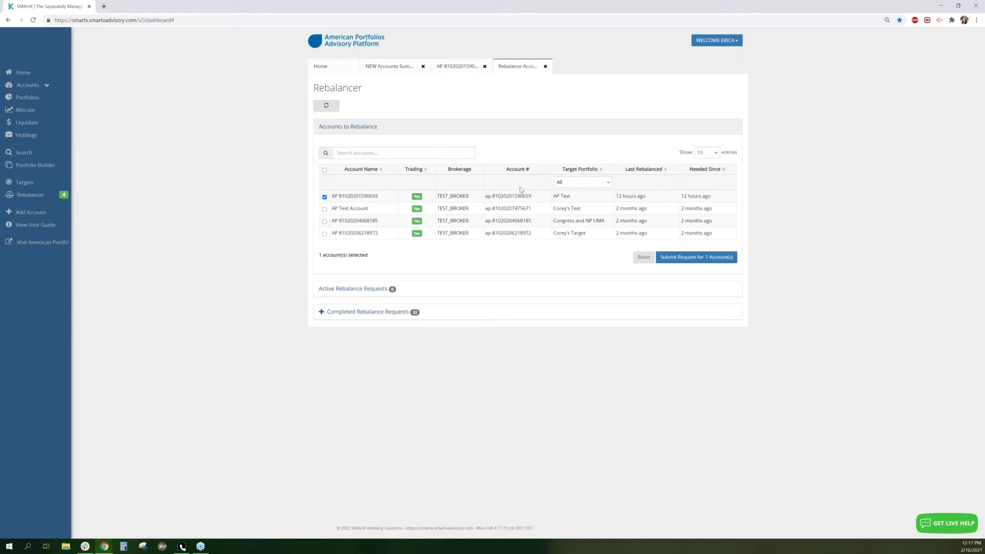
left_click(324, 170)
left_click(325, 170)
Search the accounts to rebalance for "test".
left_click(401, 154)
type("test")
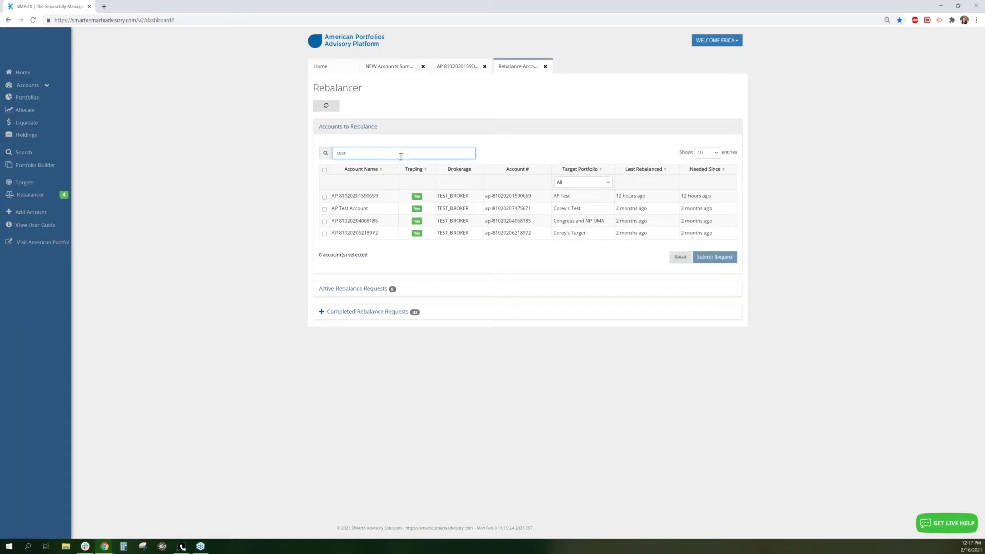
left_click(483, 156)
left_click(429, 155)
Replace the account search text with a partial account number, and clear the search.
left_click_drag(352, 153, 337, 153)
key("BackSpace")
type("5692")
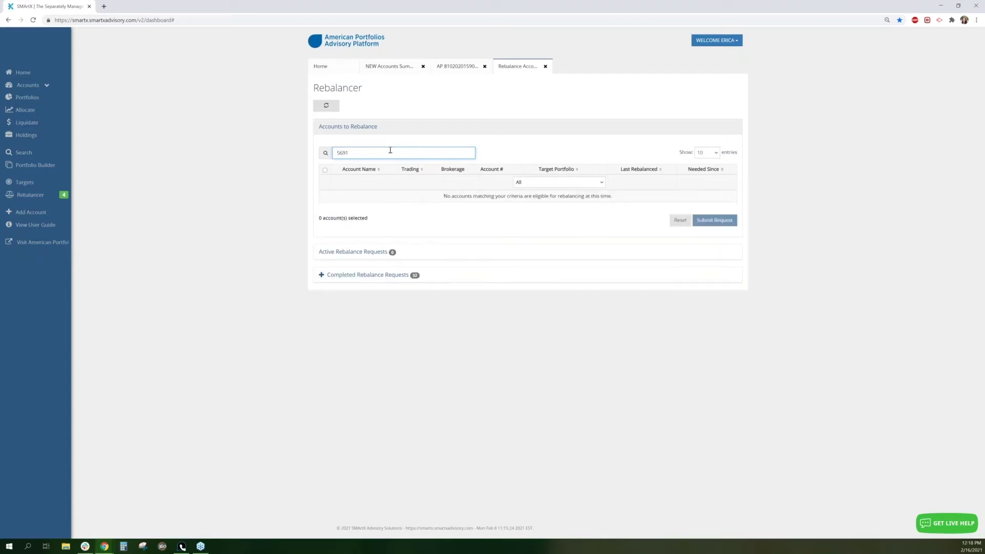
key("BackSpace")
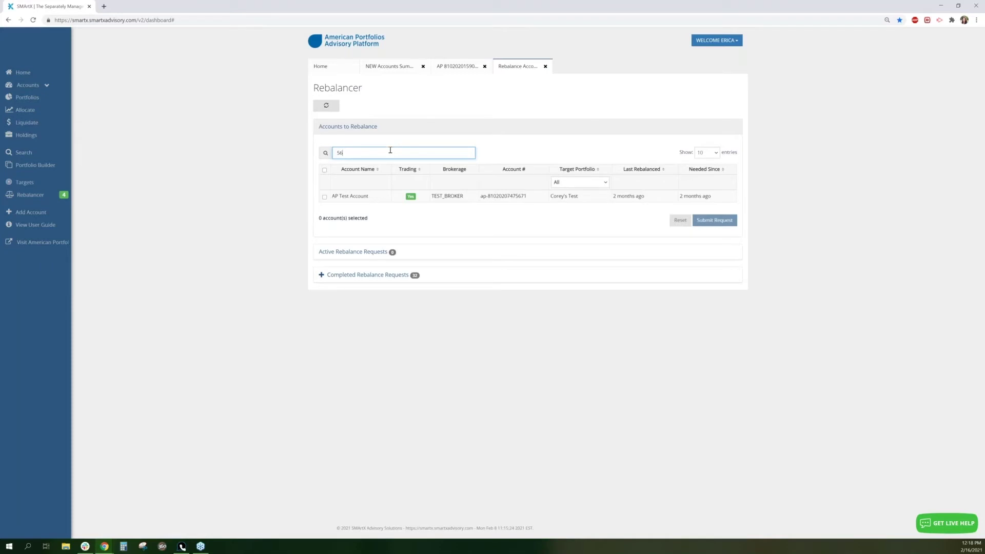
key("BackSpace")
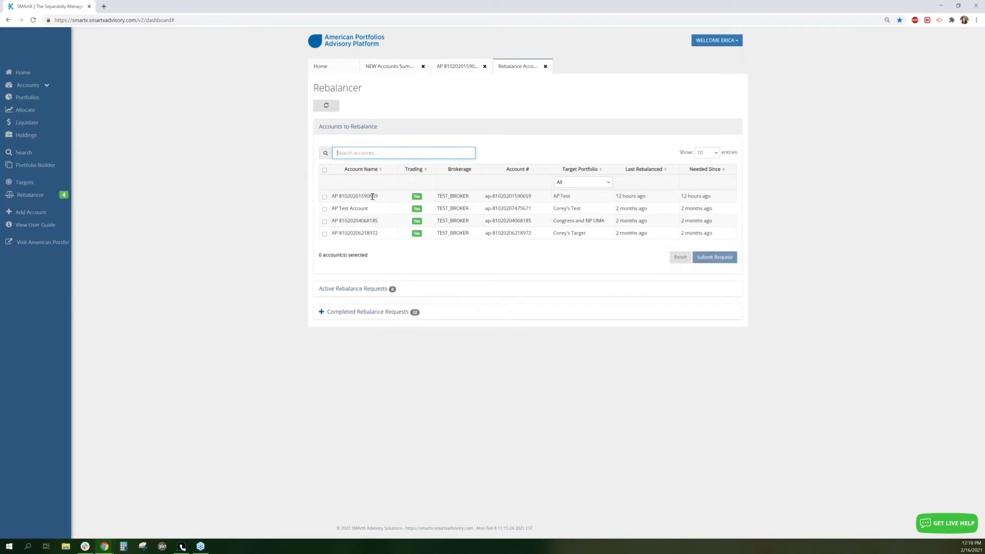
Search the list using the ending digits copied from the first account's name, and clear the search.
left_click_drag(381, 196, 359, 197)
key("ctrl+c")
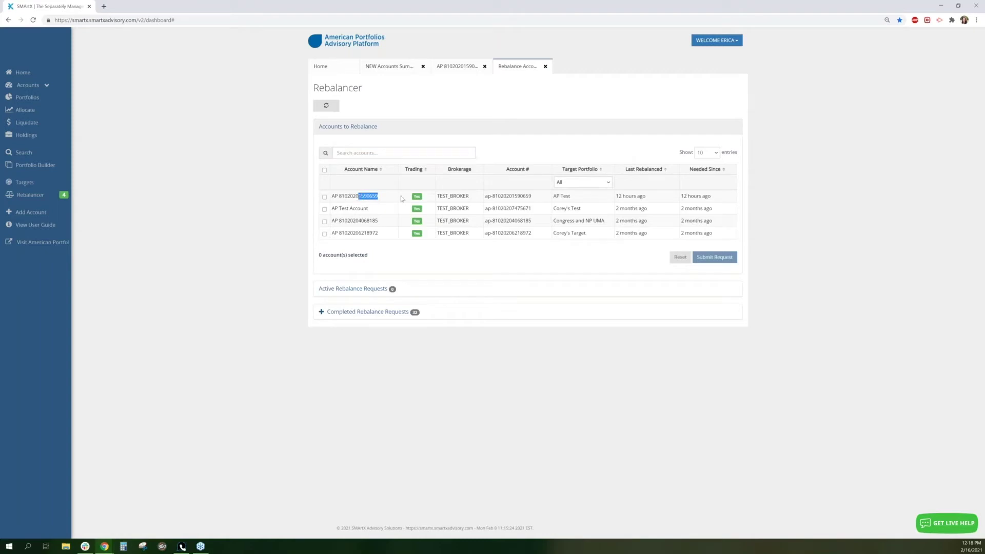
left_click(353, 150)
key("ctrl+v")
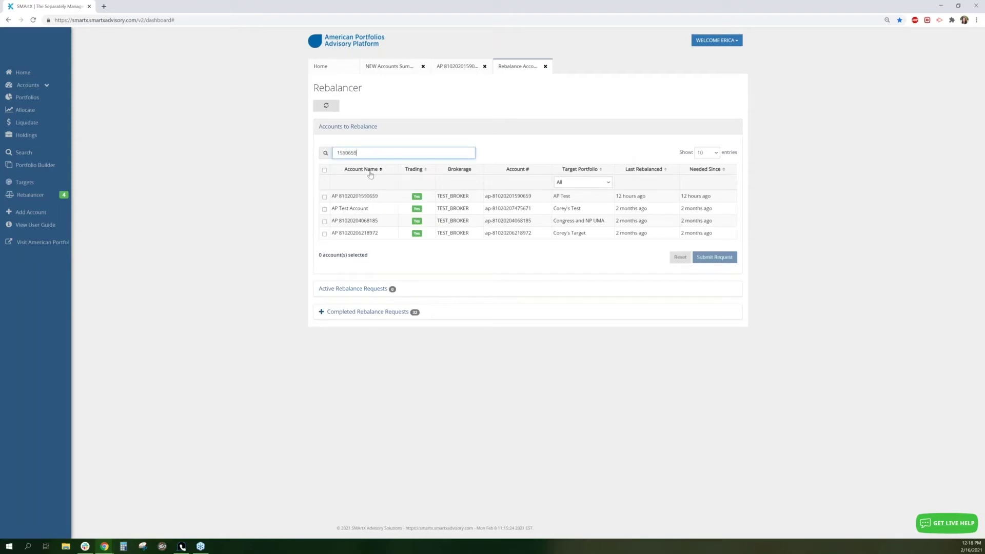
left_click_drag(358, 153, 328, 153)
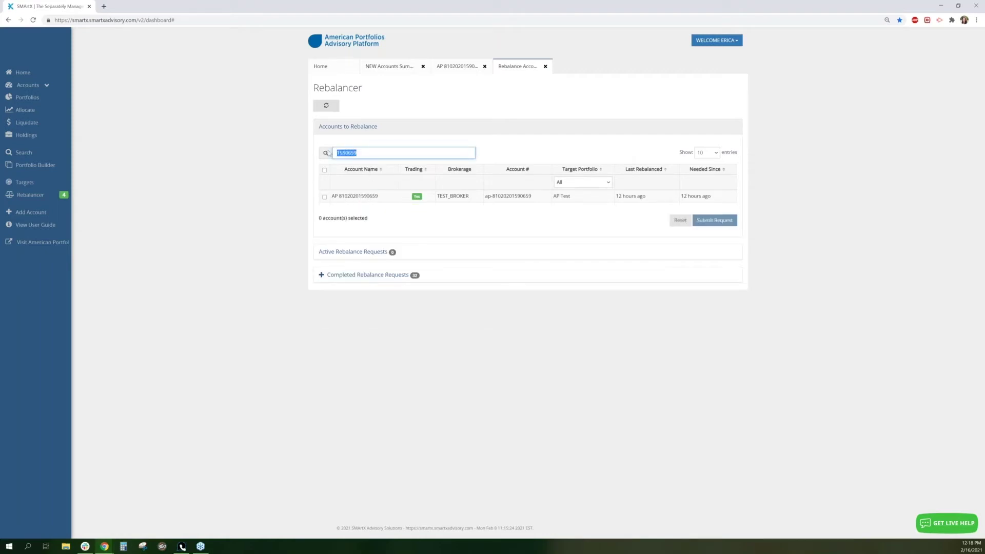
key("BackSpace")
Filter the accounts to rebalance by the AP Test target portfolio, and reset the filter to All.
left_click(604, 182)
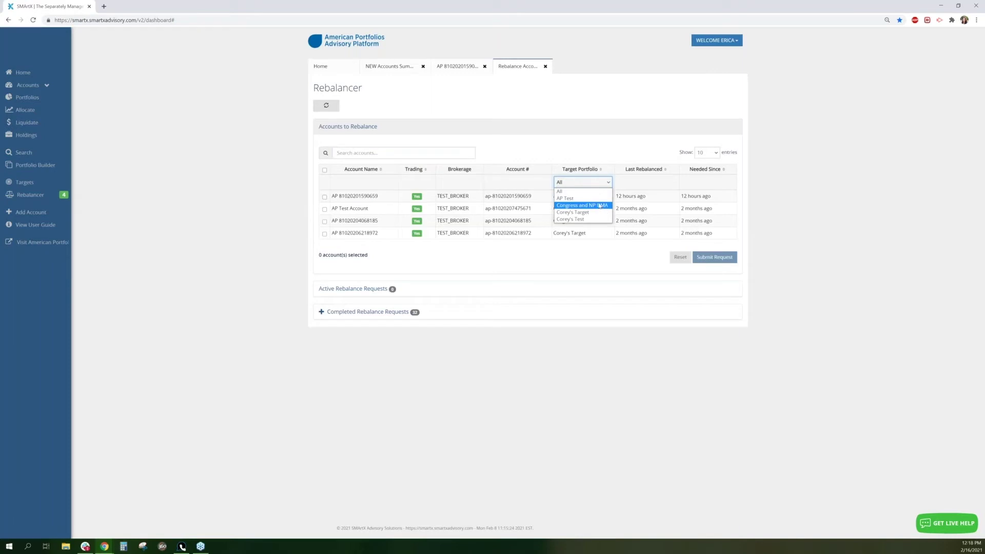
left_click(598, 199)
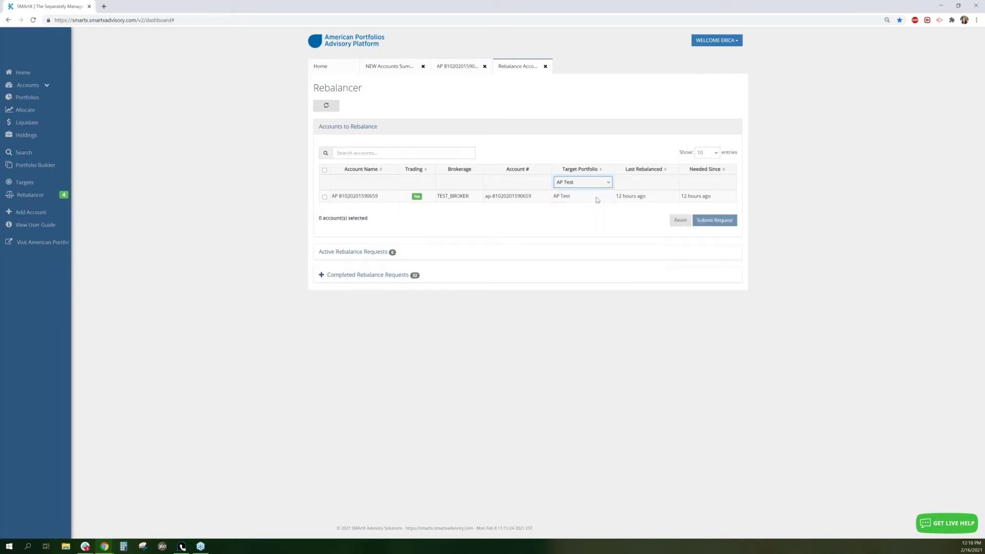
left_click(593, 183)
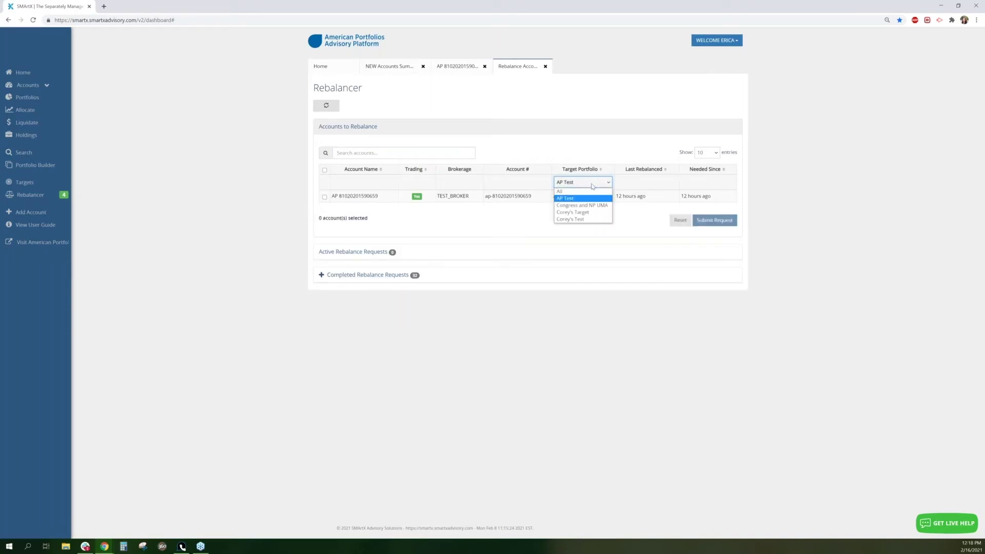
left_click(585, 191)
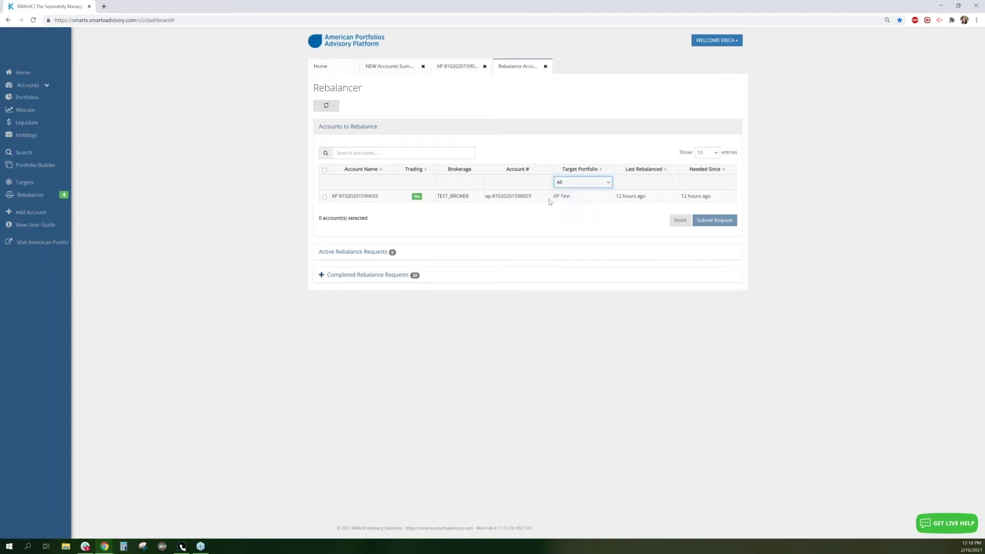
Select the account with the AP Test target and submit its rebalance request.
left_click(325, 201)
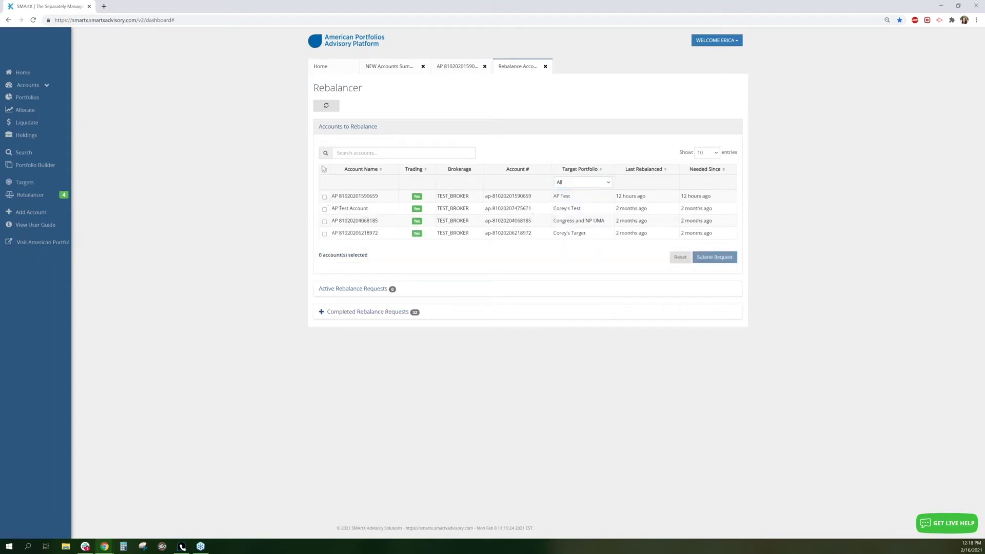
left_click(325, 198)
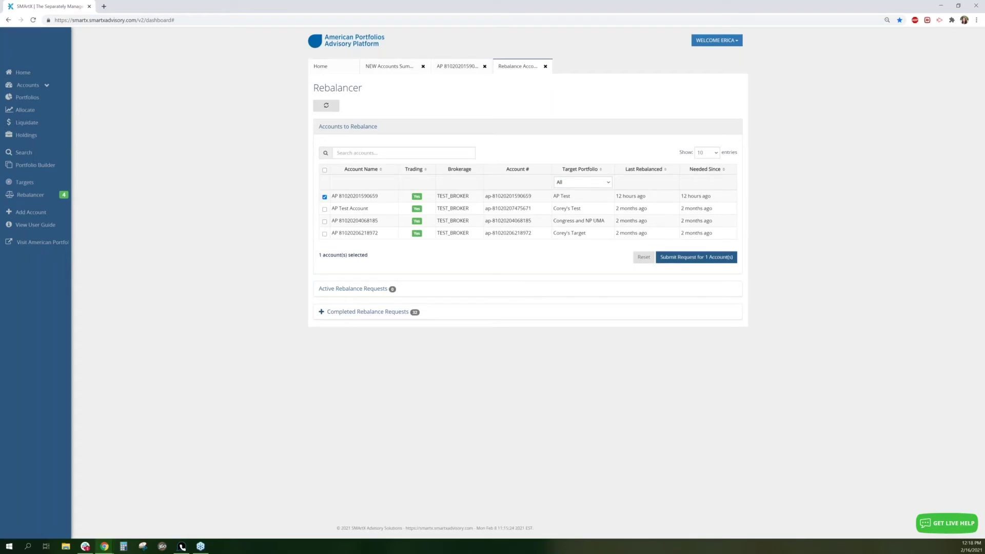
left_click(718, 258)
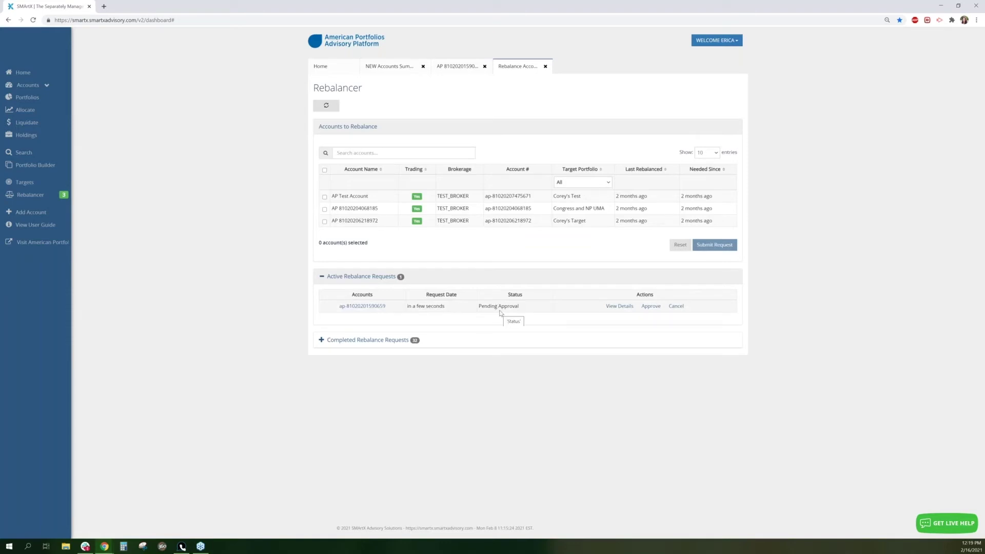
Review the details of the pending rebalance request and approve its trades.
left_click(620, 307)
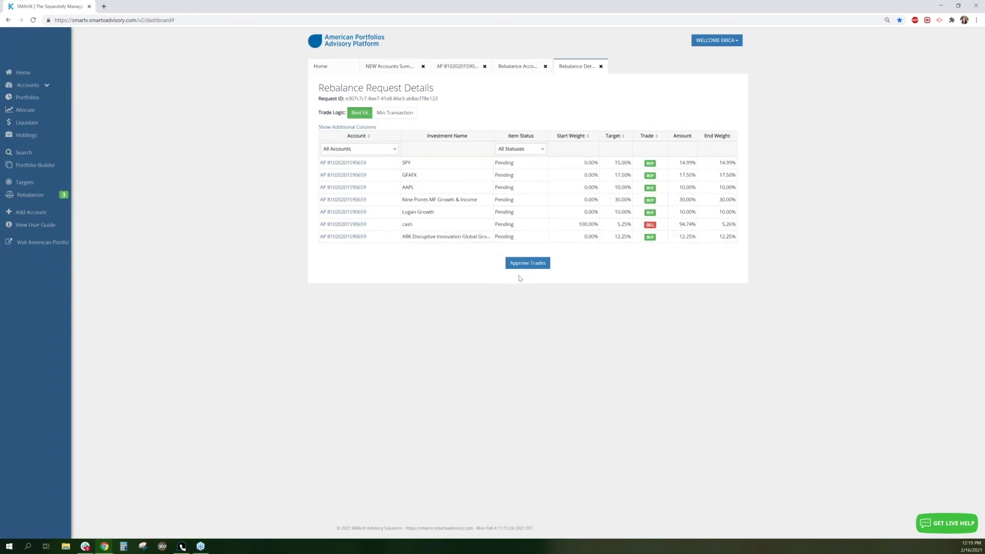
left_click(525, 72)
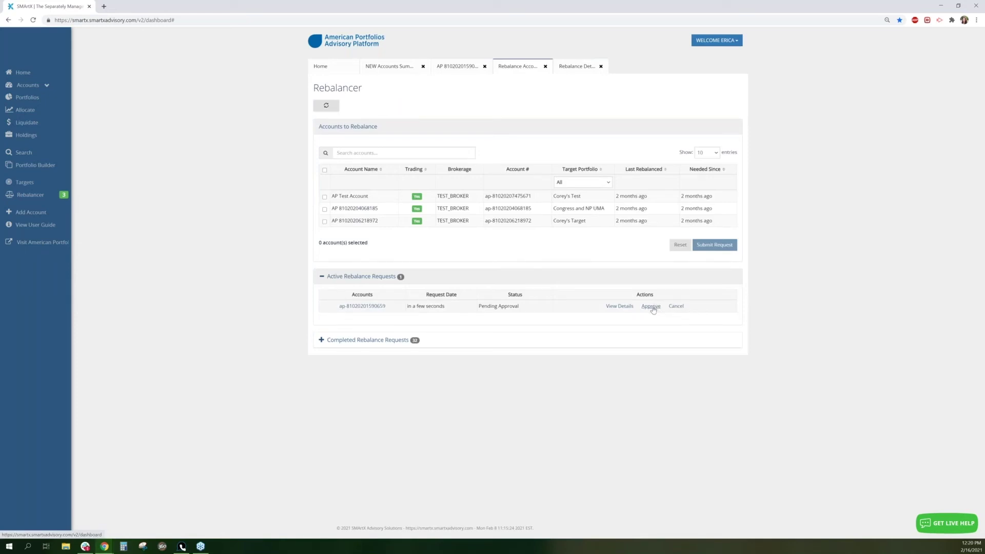
left_click(566, 68)
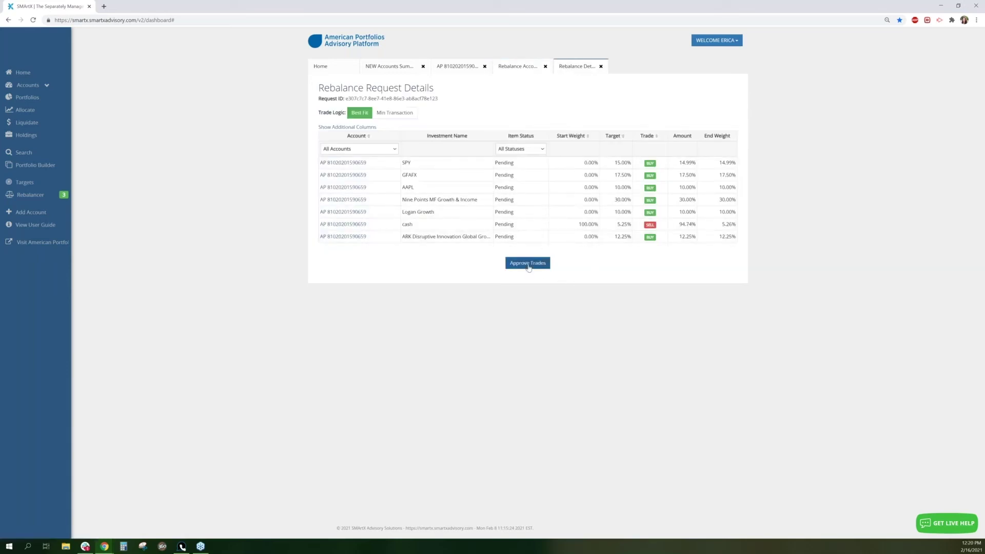
left_click(529, 268)
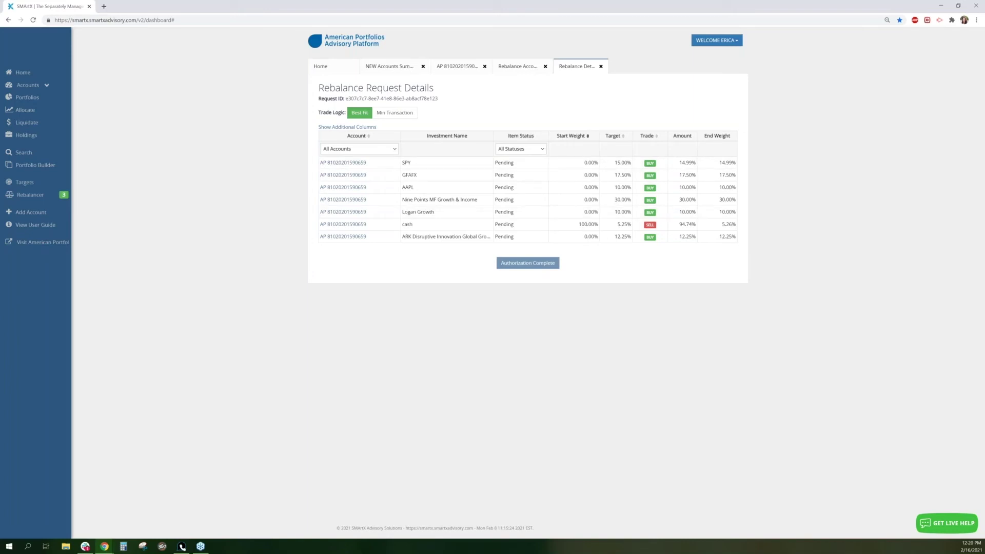
Close the request details, refresh the rebalancer and expand the completed rebalance requests.
left_click(601, 67)
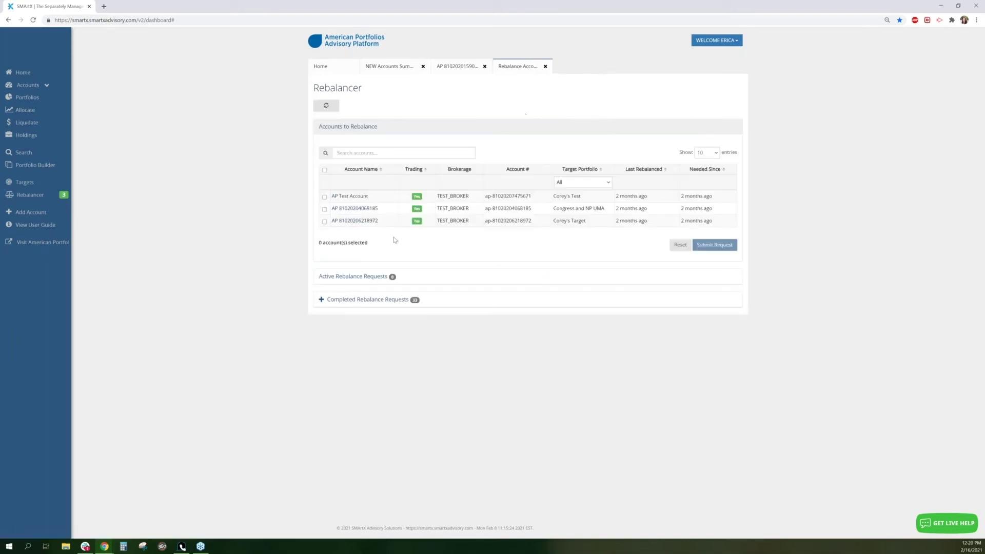
left_click(326, 108)
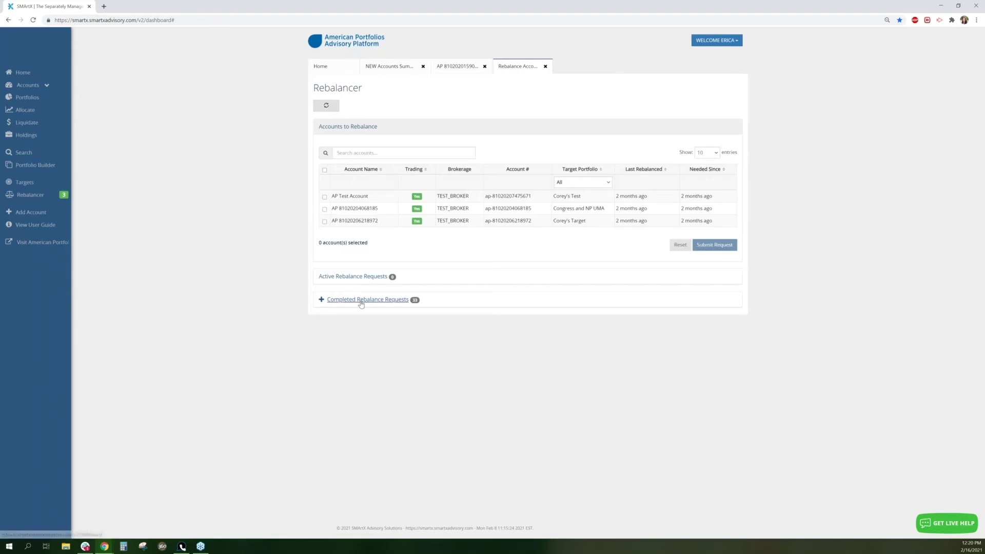
left_click(361, 303)
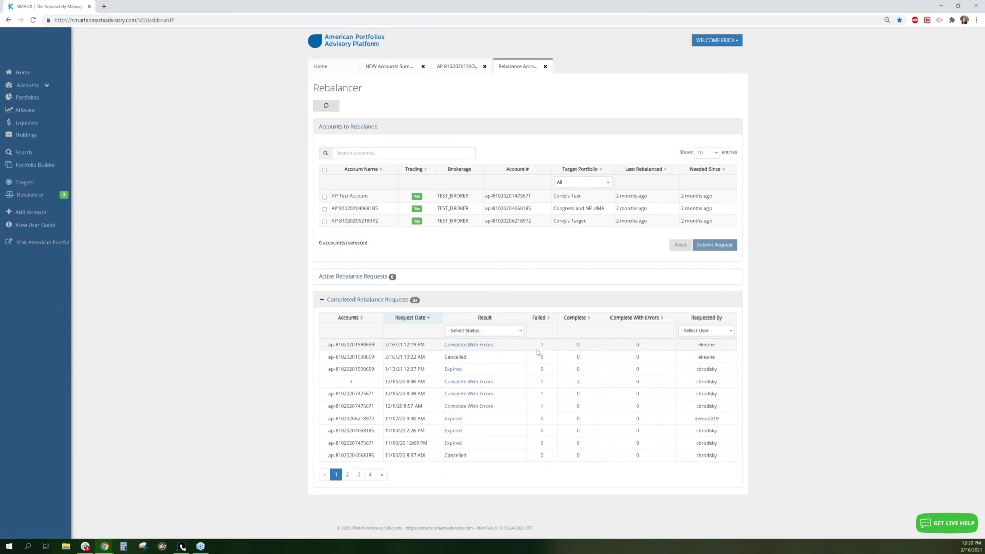
Examine the newest completed request's results at account level and transaction level, and close the results.
left_click(484, 345)
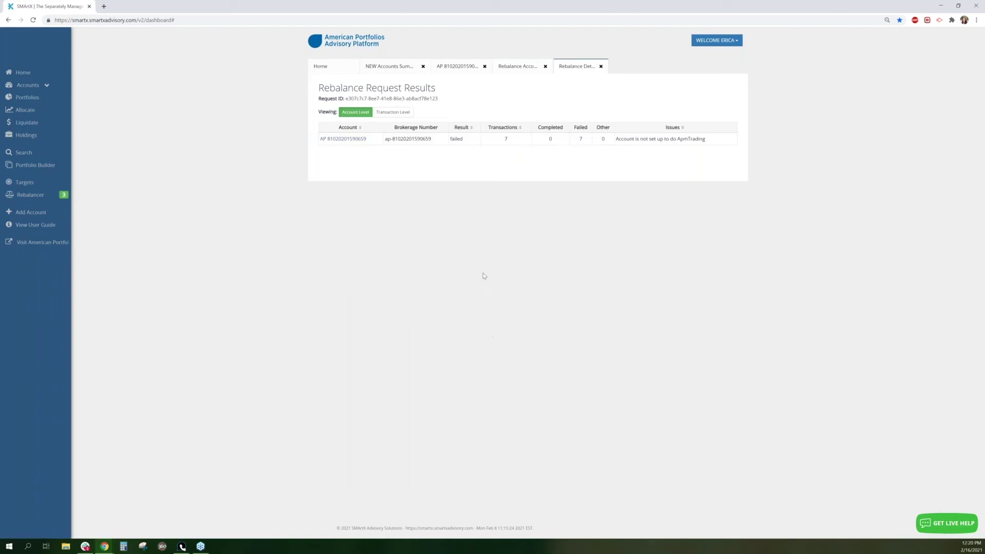
left_click_drag(615, 139, 706, 139)
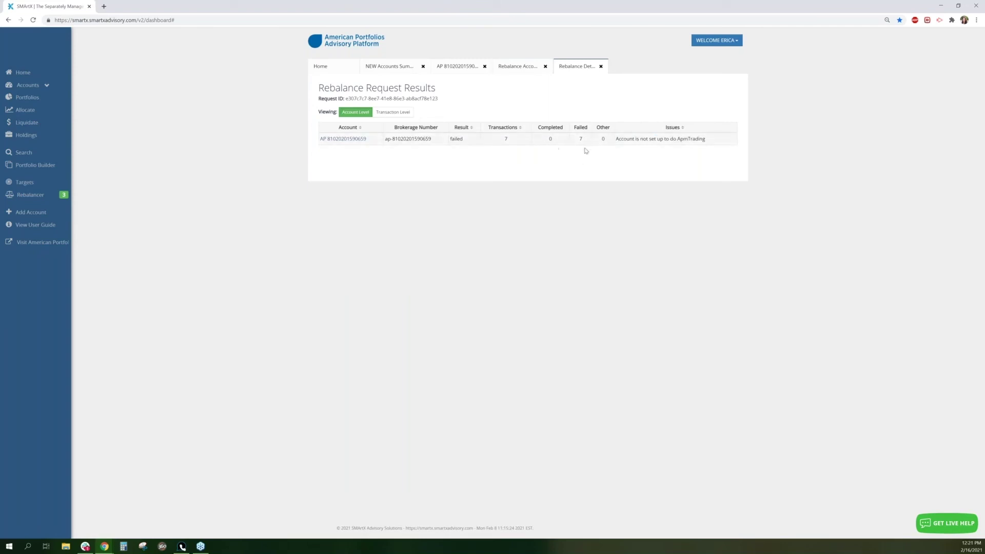
left_click(393, 112)
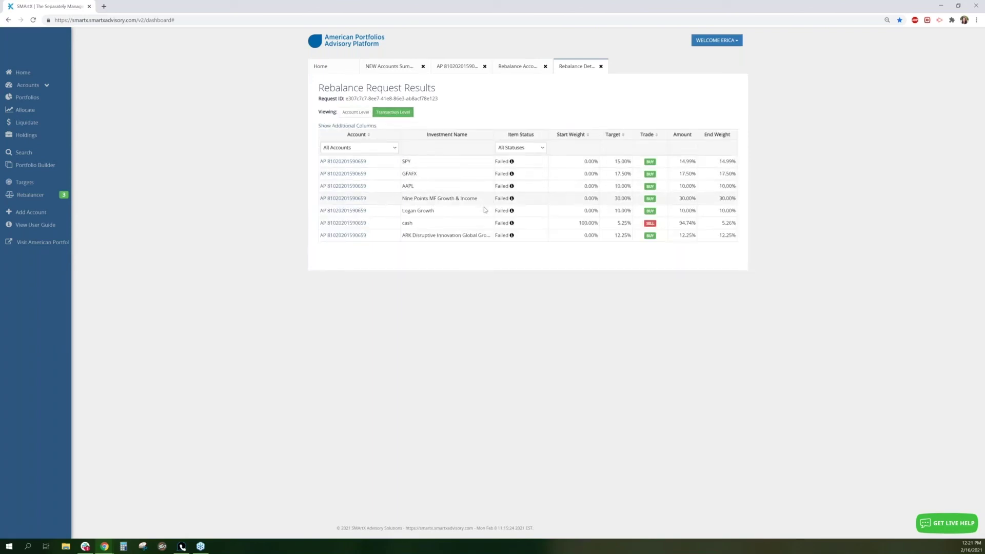
left_click(601, 66)
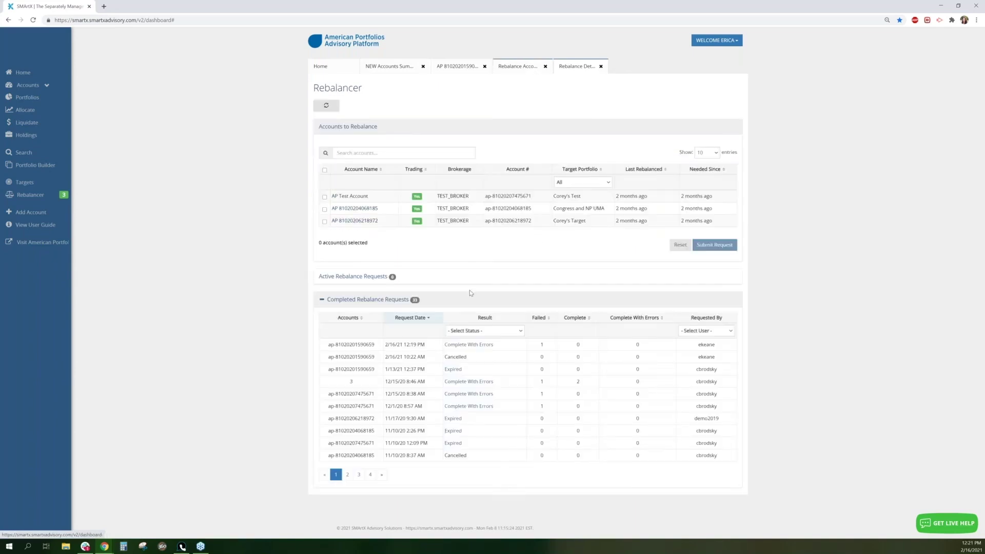